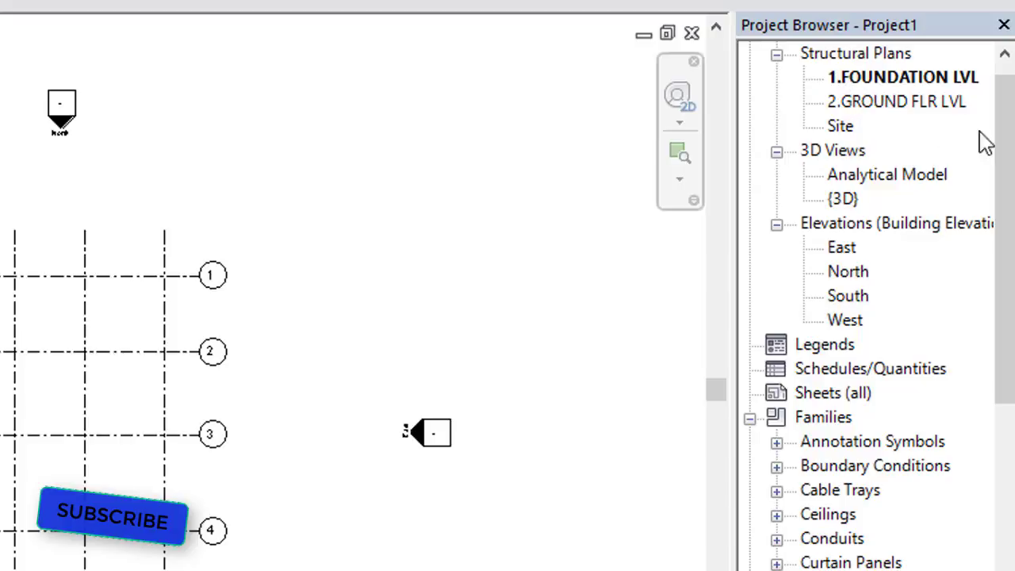
Start an isolated structural foundation on 1.FOUNDATION LVL using the Footing-Rectangular 72" x 48" x 18" type, with Moves With Grids enabled.
scroll(1004, 129, up, 1)
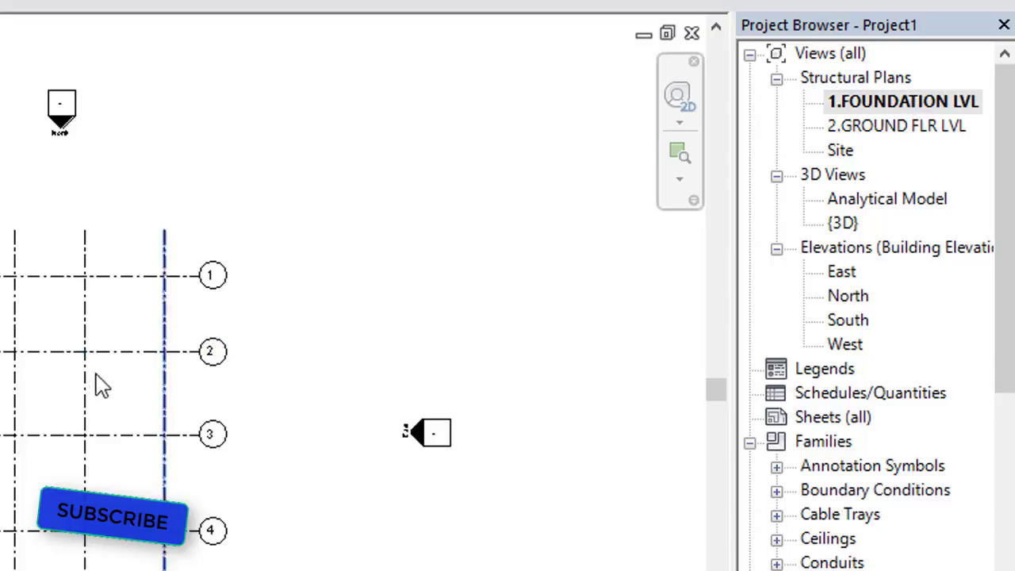
scroll(163, 387, down, 2)
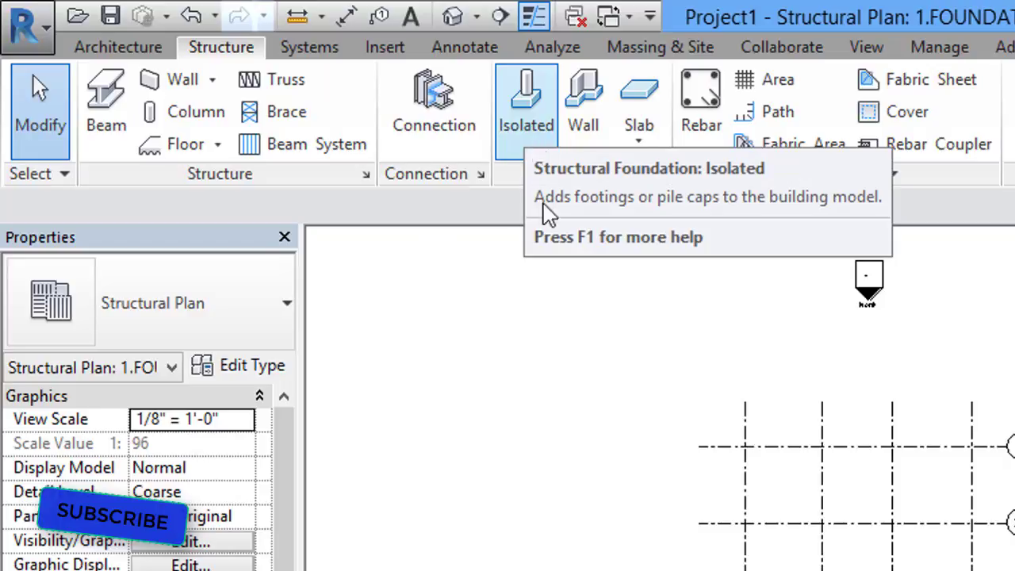
click(529, 146)
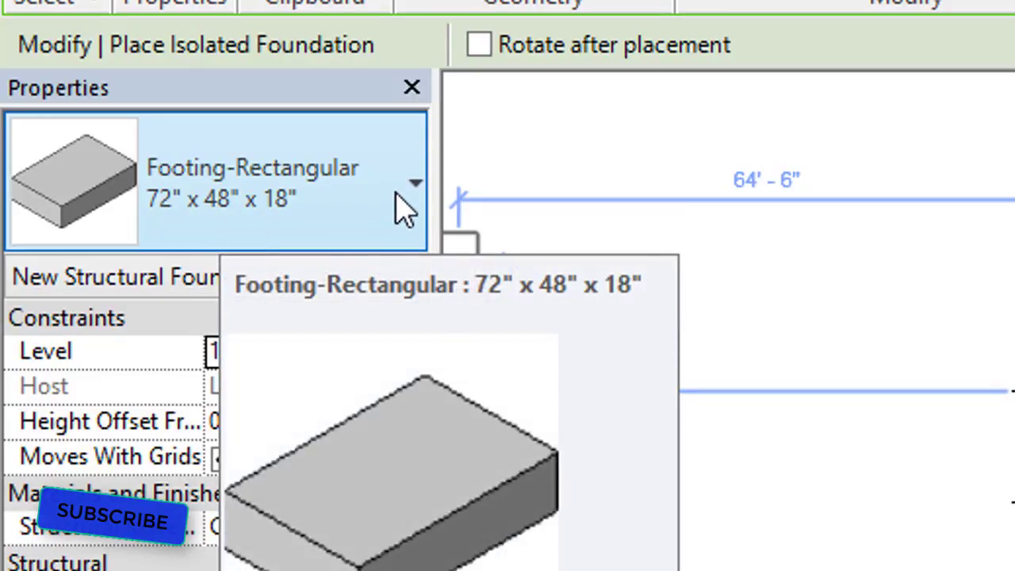
click(399, 202)
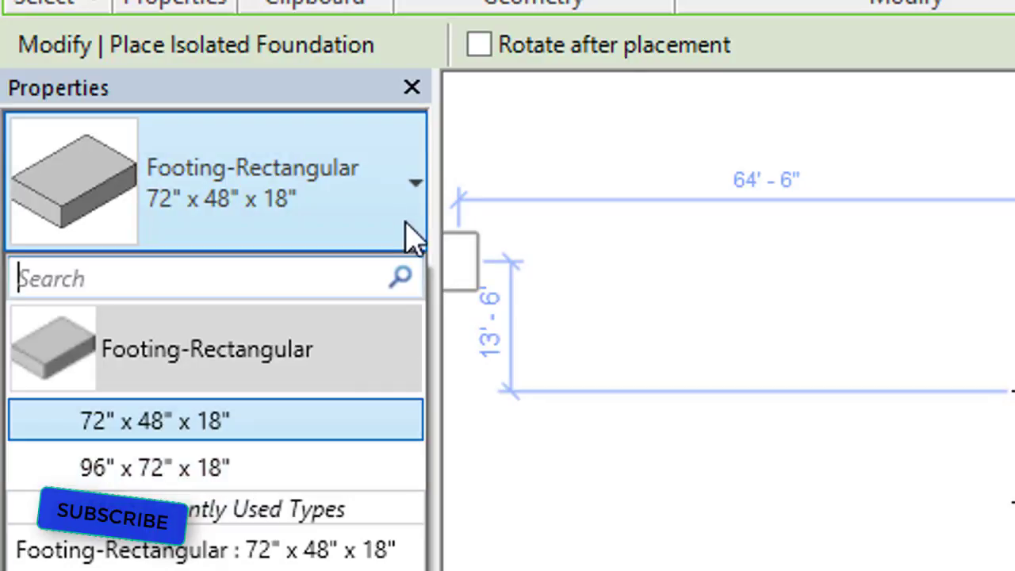
click(403, 207)
click(403, 208)
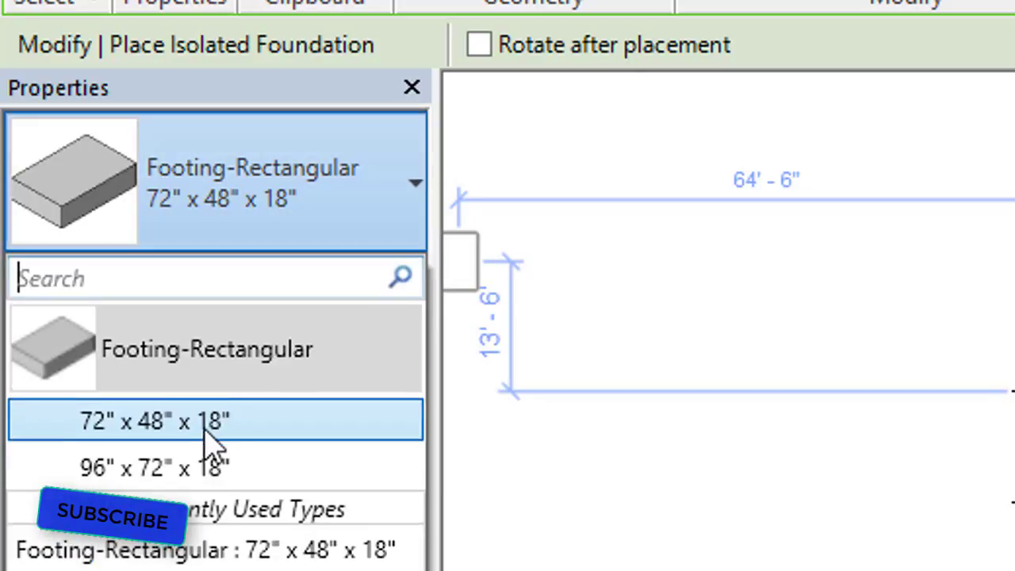
click(403, 203)
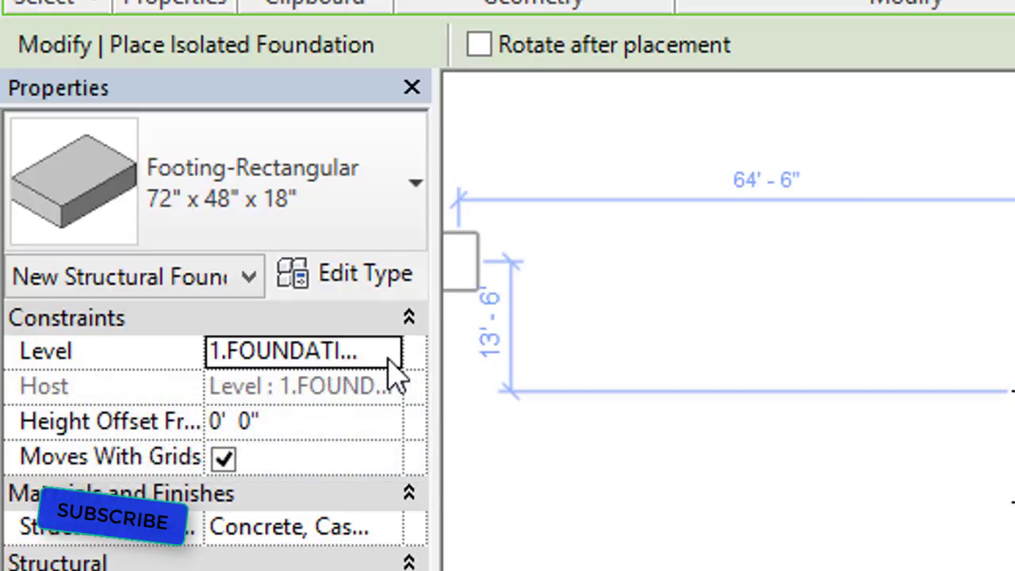
click(225, 458)
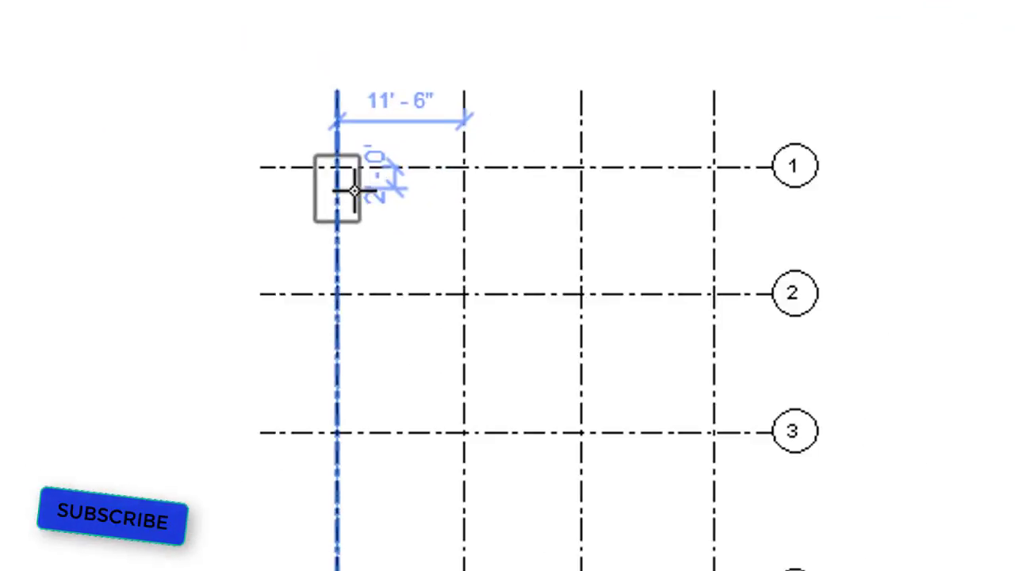
Place one rectangular footing centred on the intersection of grids A and 1, and end the placement command.
scroll(354, 191, up, 4)
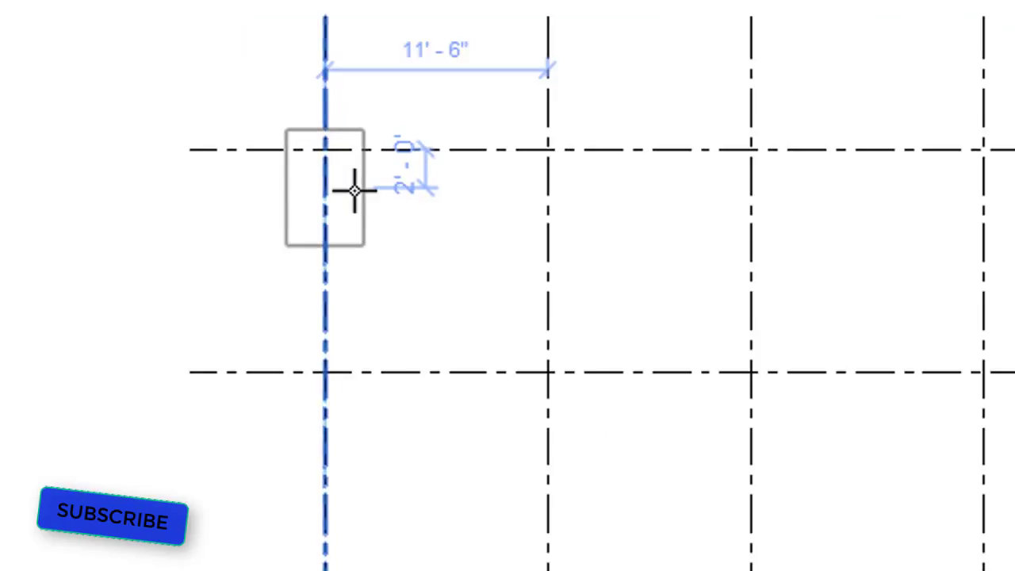
scroll(310, 135, up, 3)
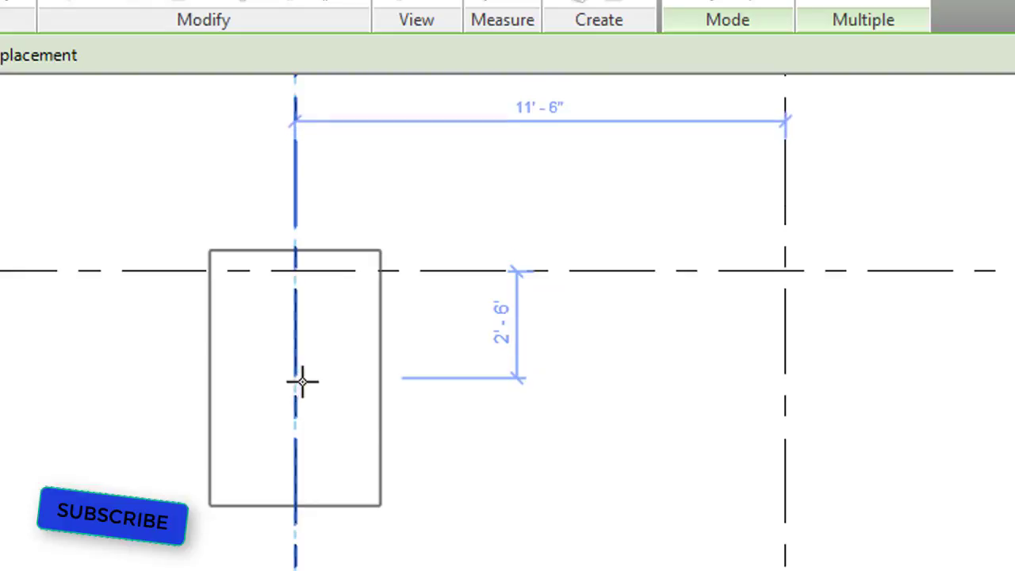
scroll(356, 278, down, 3)
scroll(323, 388, up, 2)
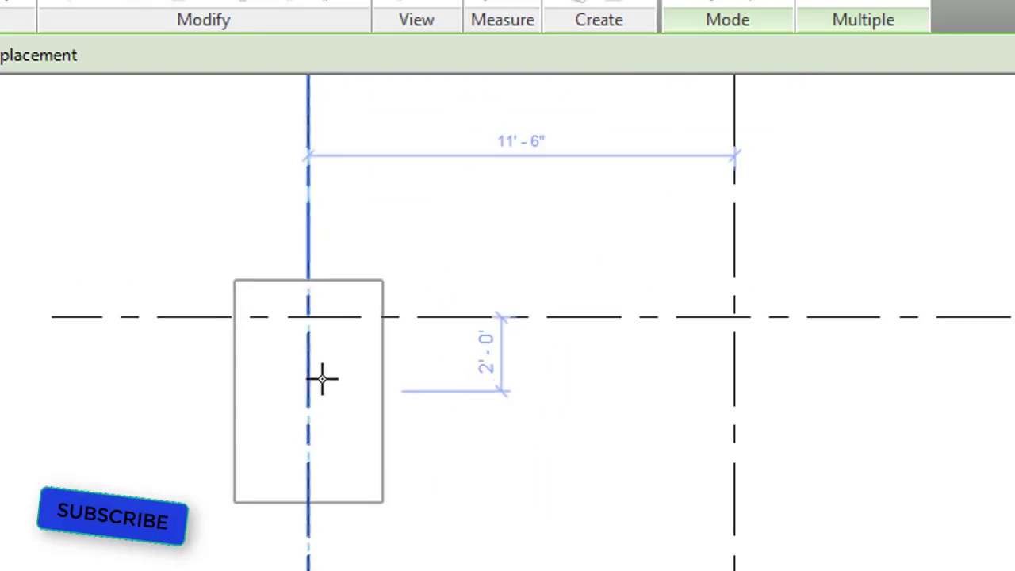
click(308, 318)
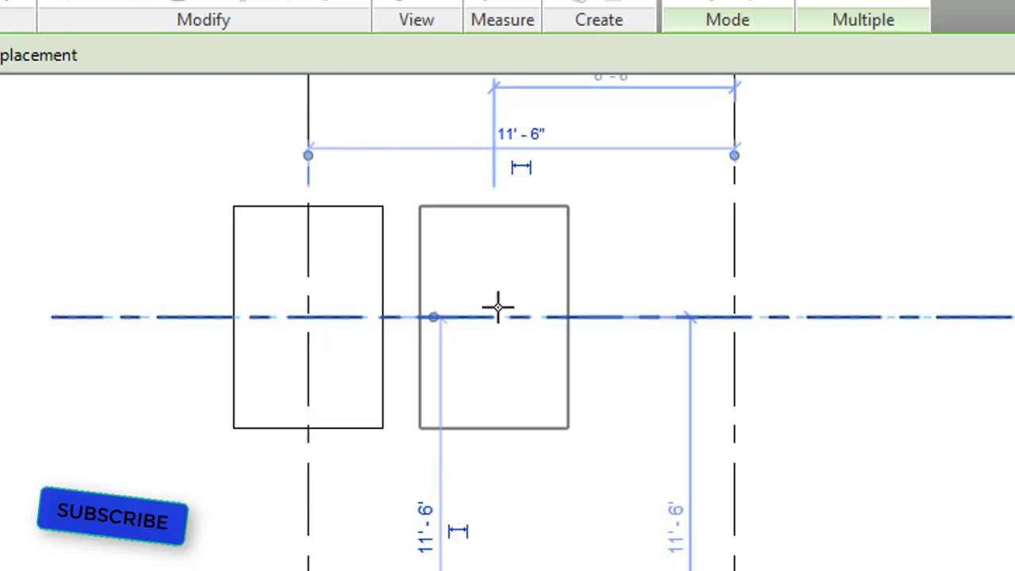
scroll(497, 306, down, 1)
right_click(495, 281)
click(515, 292)
right_click(507, 286)
click(529, 295)
scroll(531, 303, down, 2)
middle_drag(525, 297, 385, 270)
scroll(401, 319, down, 2)
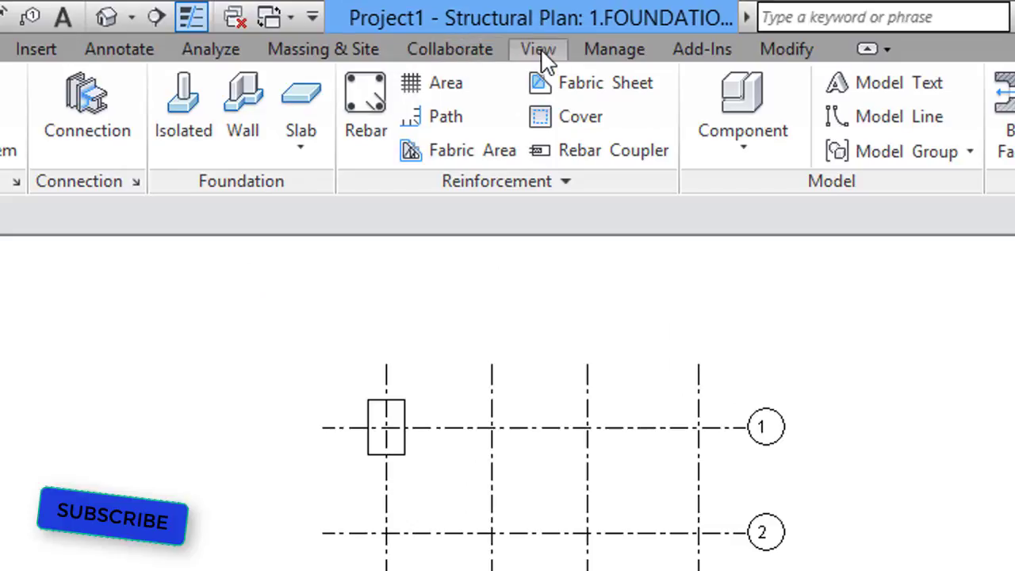
Inspect the placed footing in the 3D view, and return to the 1.FOUNDATION LVL structural plan.
click(539, 51)
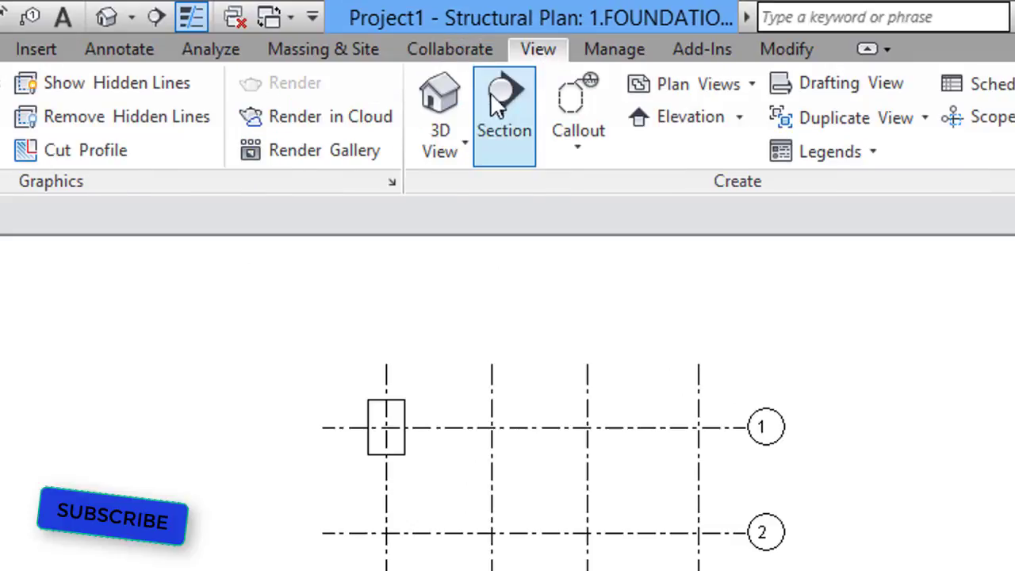
click(442, 126)
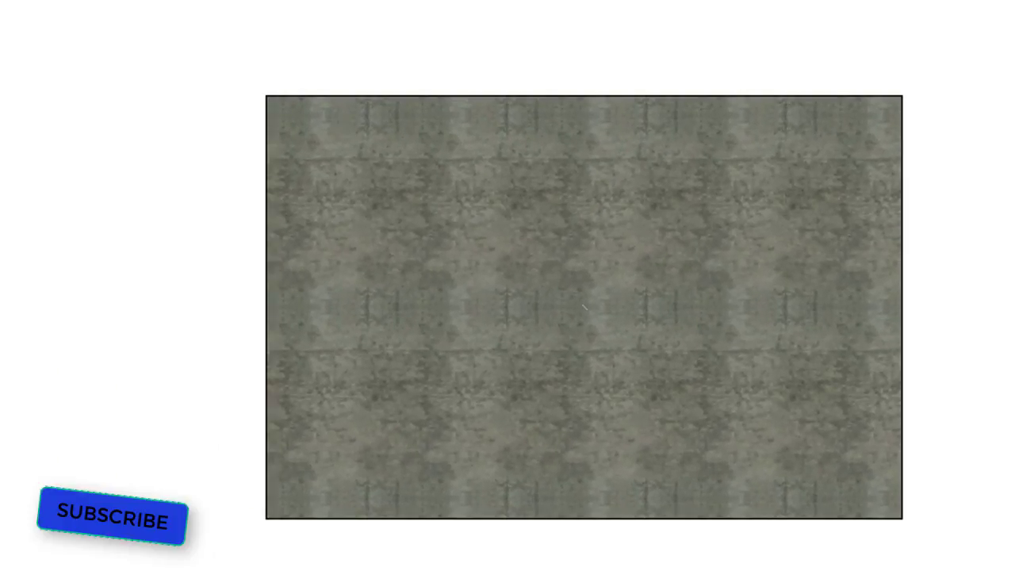
mouse_move(583, 306)
shift+middle_down()
mouse_move(714, 317)
mouse_move(650, 269)
mouse_move(650, 356)
shift+middle_up()
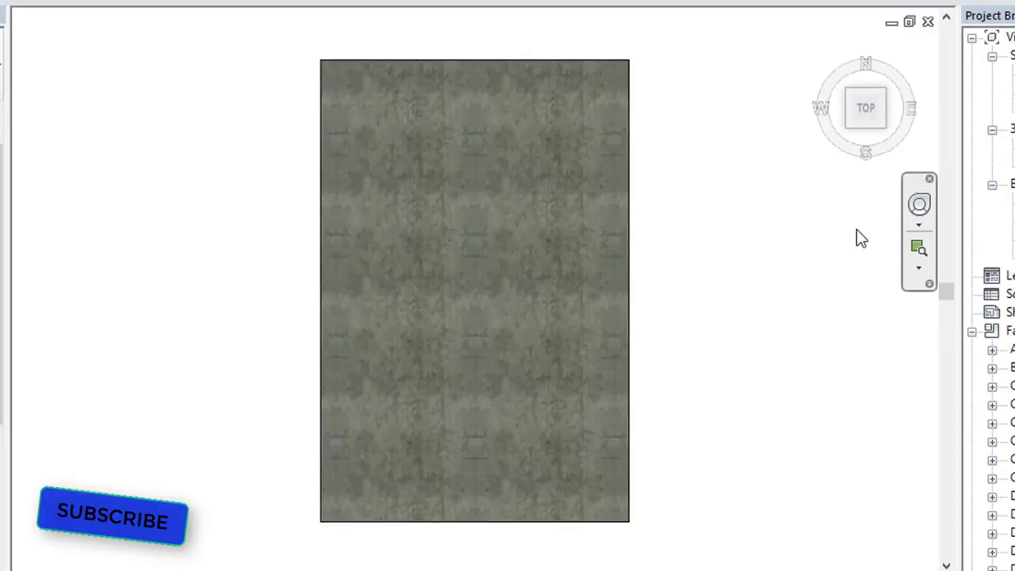
scroll(854, 240, down, 5)
middle_drag(854, 240, 573, 250)
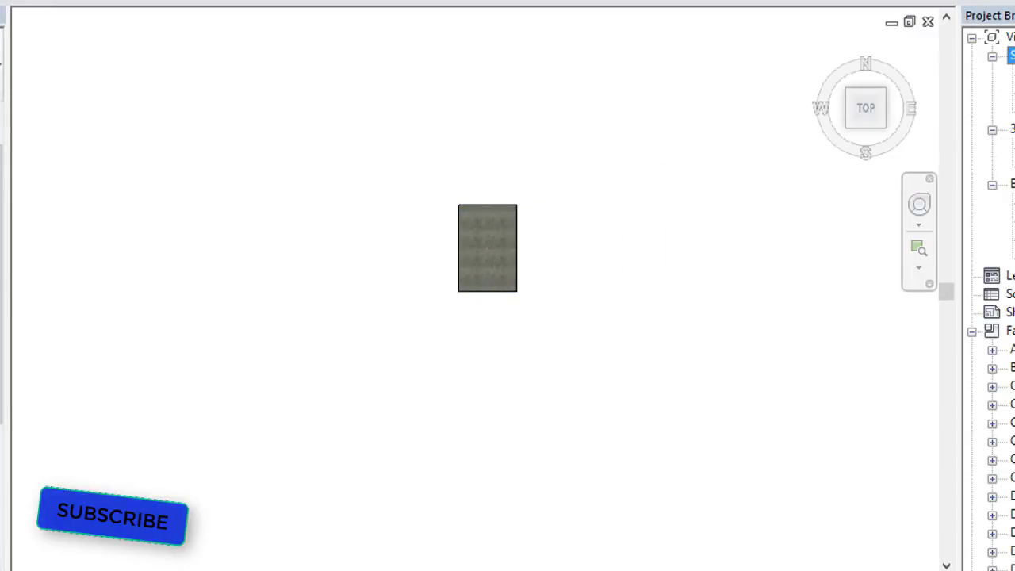
key(Left)
double_click(1010, 56)
double_click(1013, 73)
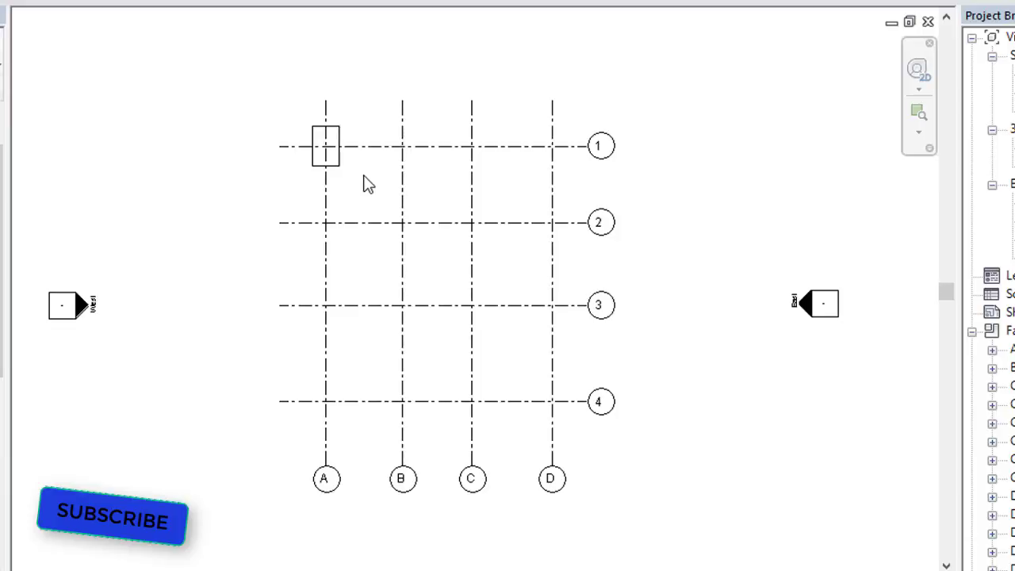
Copy the footing at A-1 with the Multiple option to the intersections of grid 1 with grids B, C and D.
scroll(360, 184, up, 2)
click(333, 160)
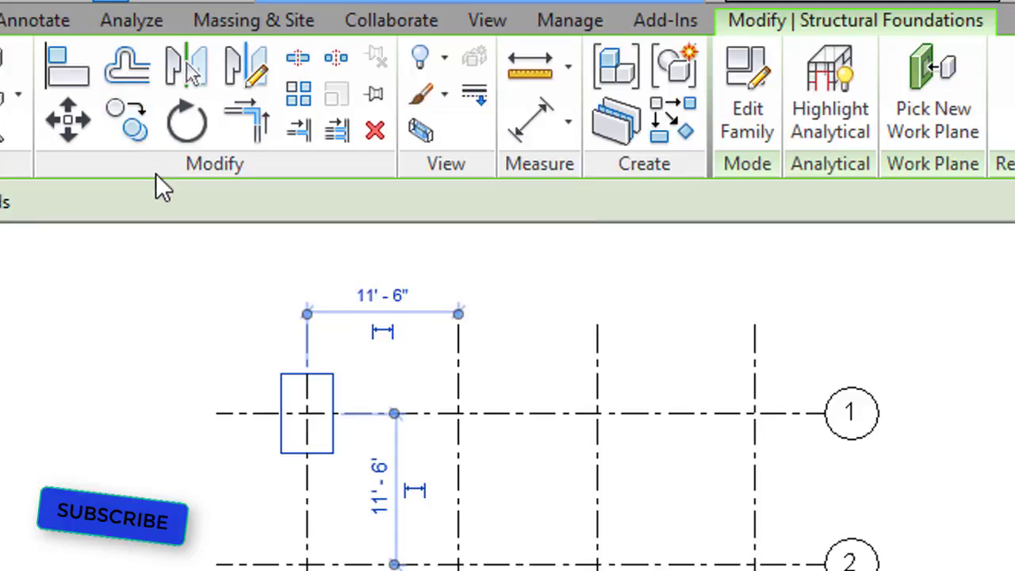
click(145, 131)
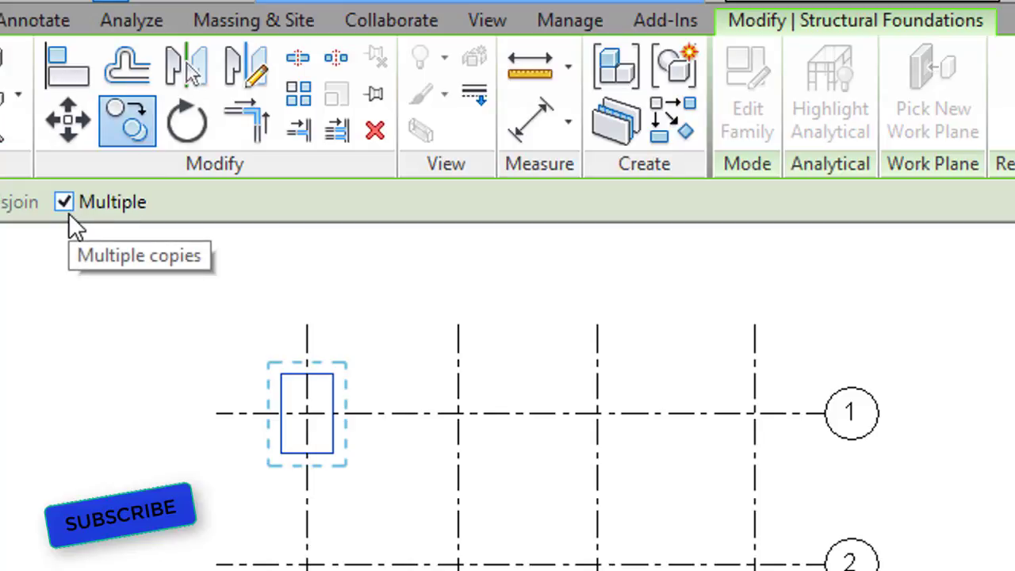
scroll(299, 424, up, 4)
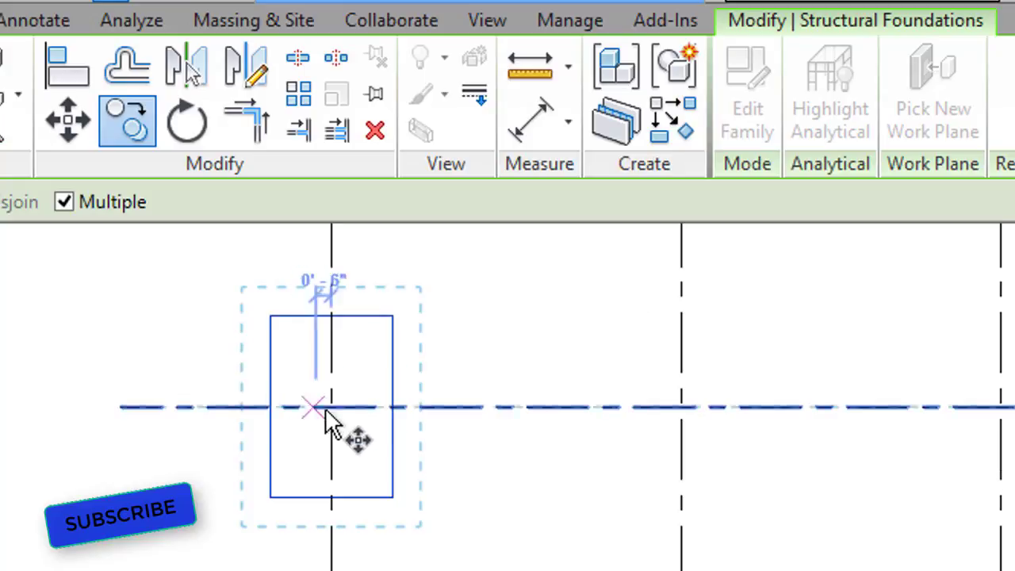
click(328, 408)
scroll(511, 472, down, 2)
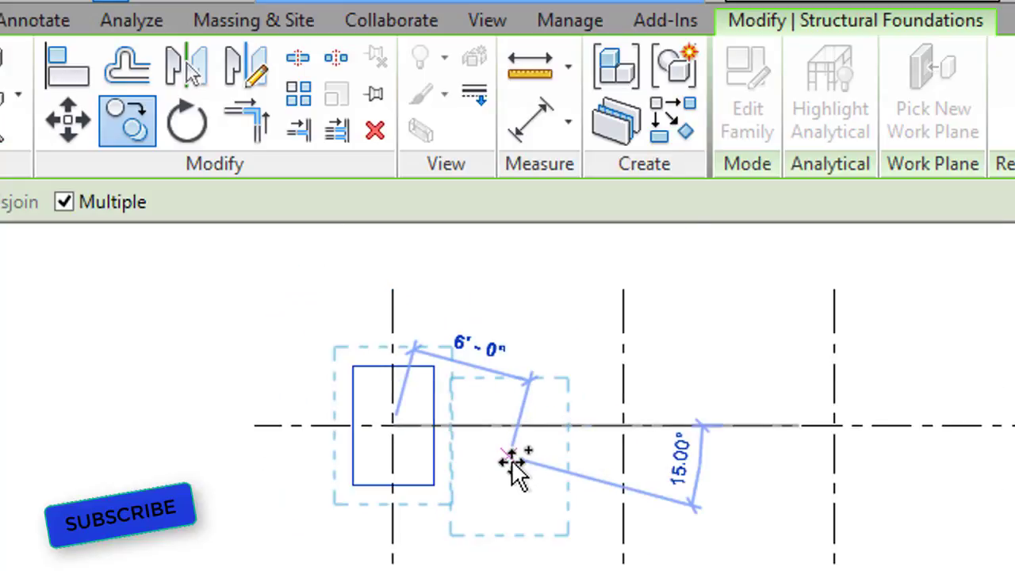
click(624, 428)
click(834, 426)
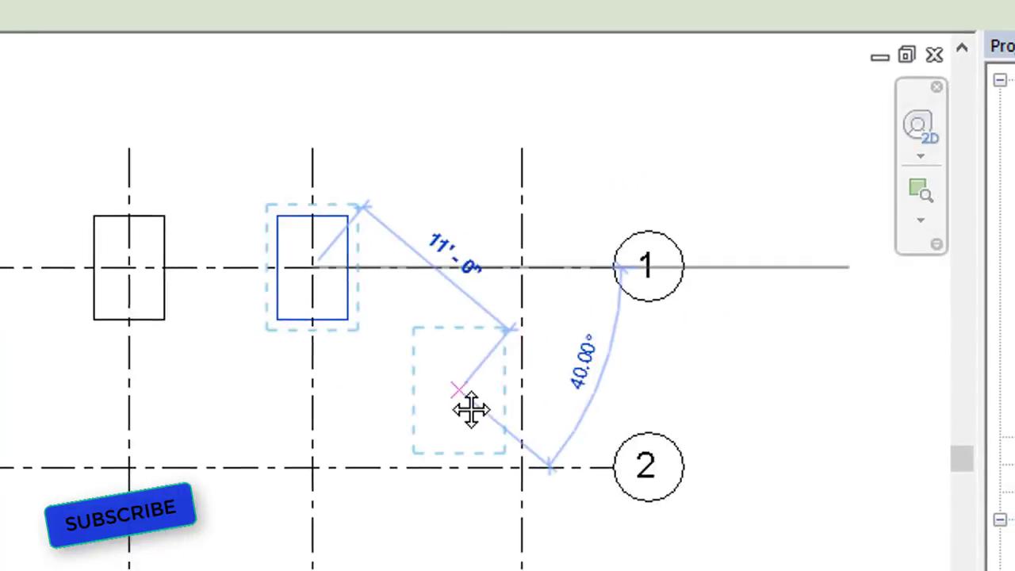
click(506, 267)
right_click(390, 97)
click(409, 104)
right_click(409, 101)
click(447, 117)
Check the row of copied footings in the 3D view and go back to the foundation plan.
scroll(448, 114, down, 1)
middle_drag(472, 141, 445, 212)
middle_drag(370, 184, 371, 257)
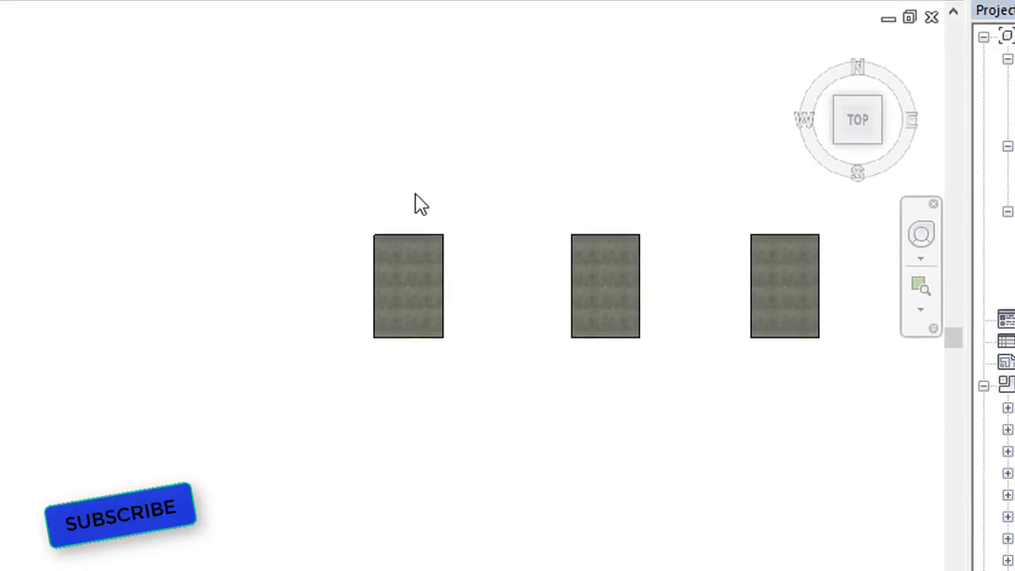
scroll(504, 170, down, 2)
middle_drag(509, 163, 306, 159)
scroll(406, 170, up, 3)
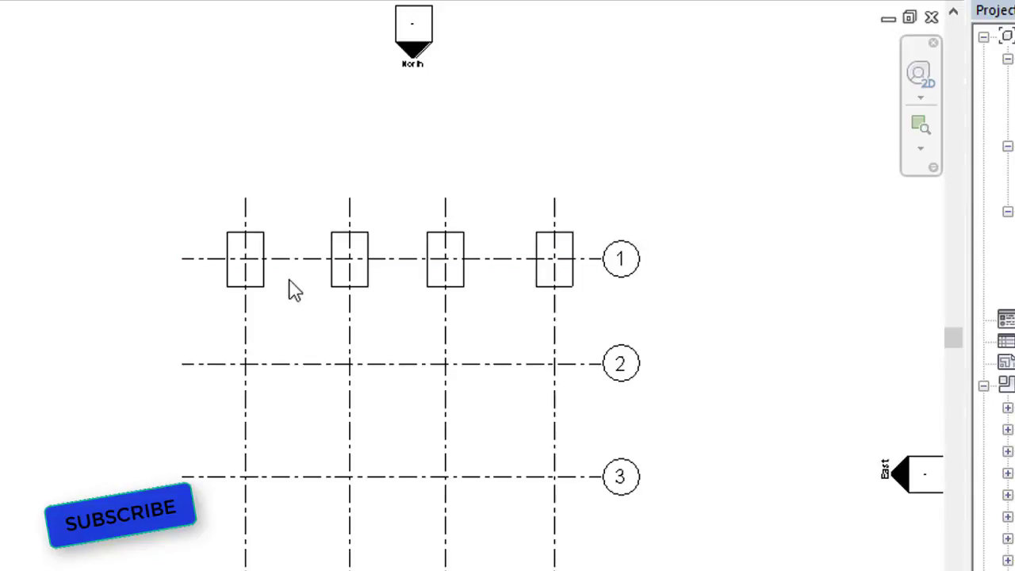
Change the footing at grid intersection A-1 to the Footing-Rectangular 96" x 72" x 18" type.
click(256, 255)
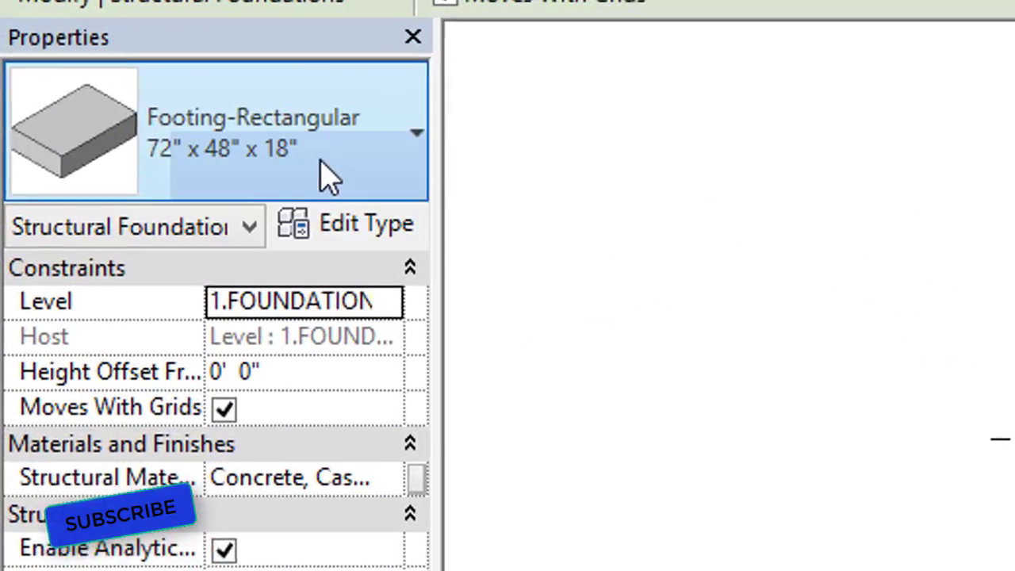
click(205, 110)
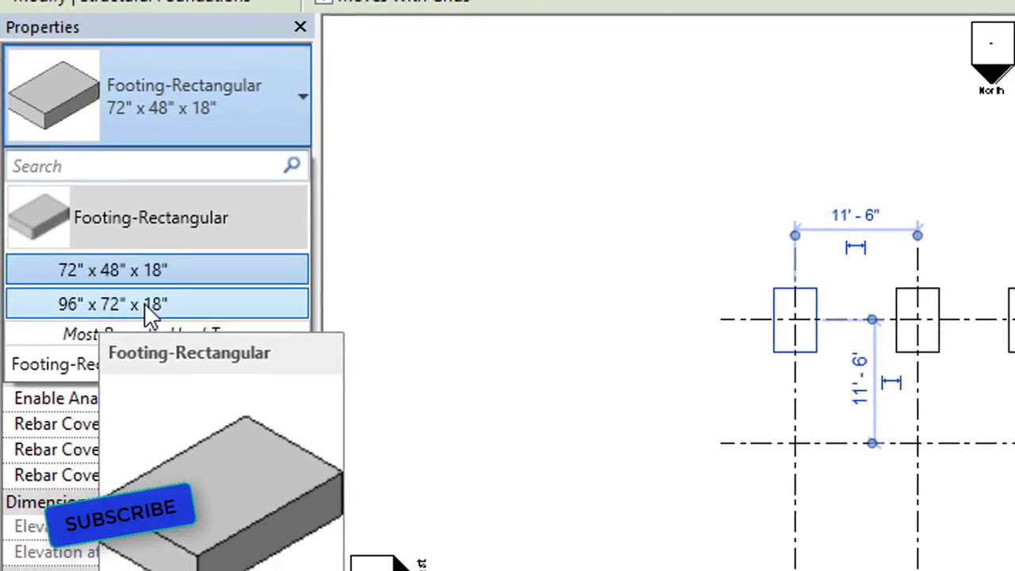
click(209, 432)
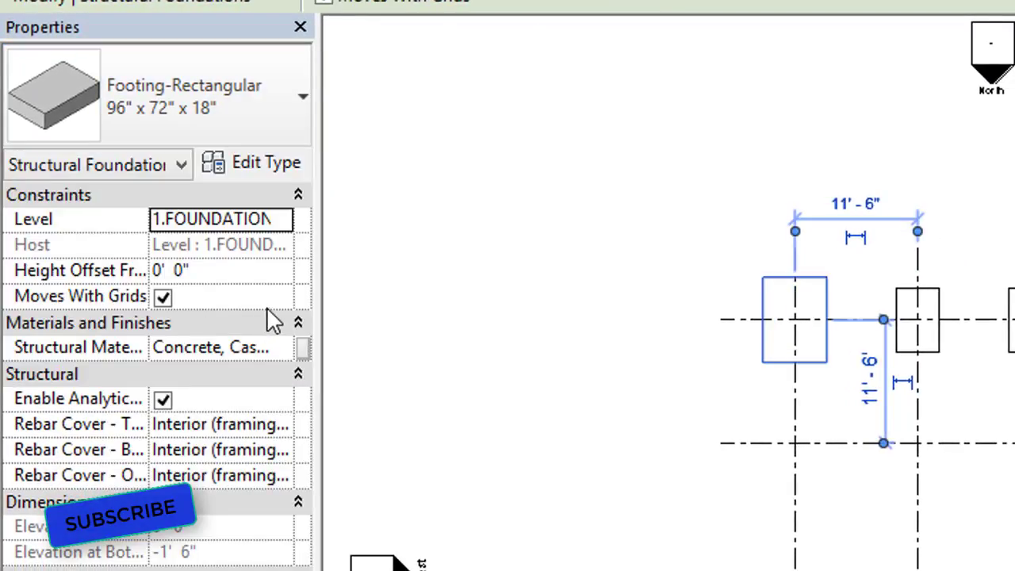
click(516, 249)
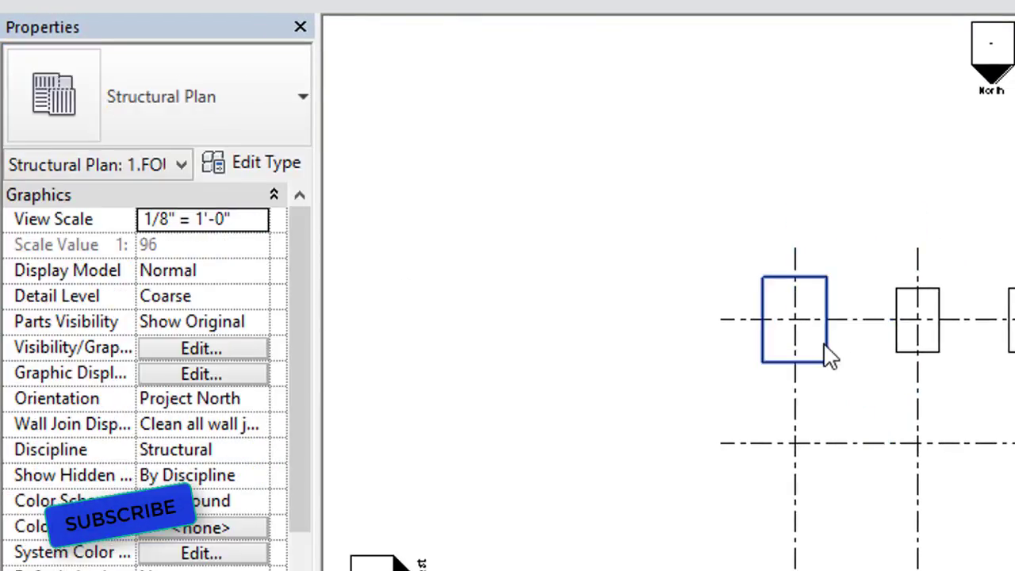
Review the type dimensions of the enlarged footing at A-1, and close the type properties without editing them.
click(771, 353)
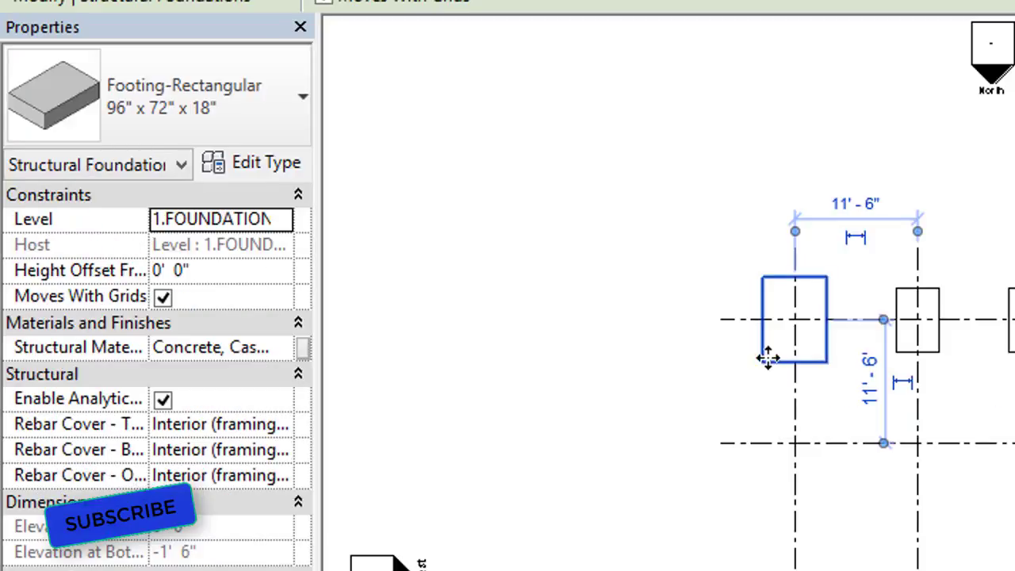
click(274, 170)
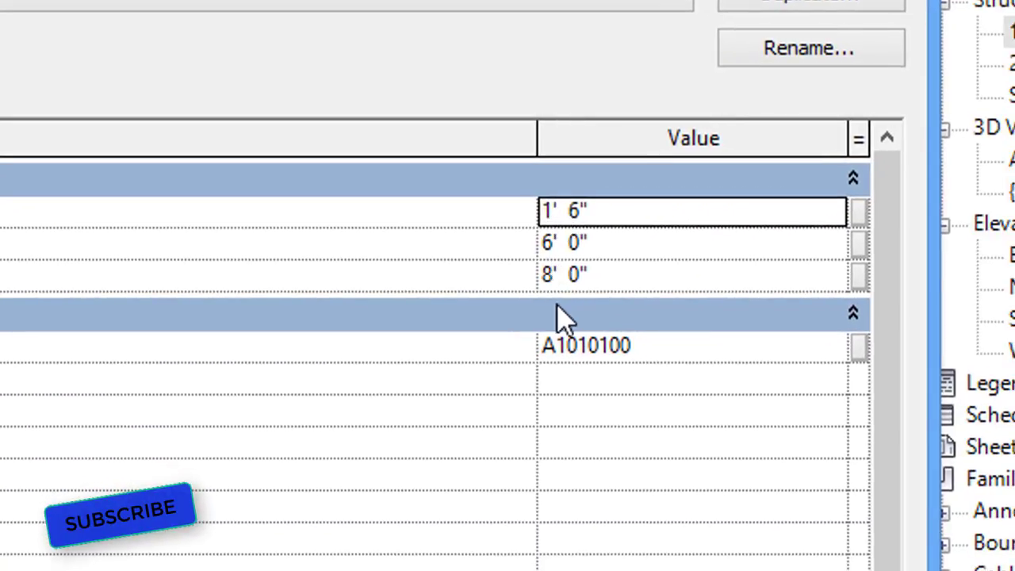
key(Return)
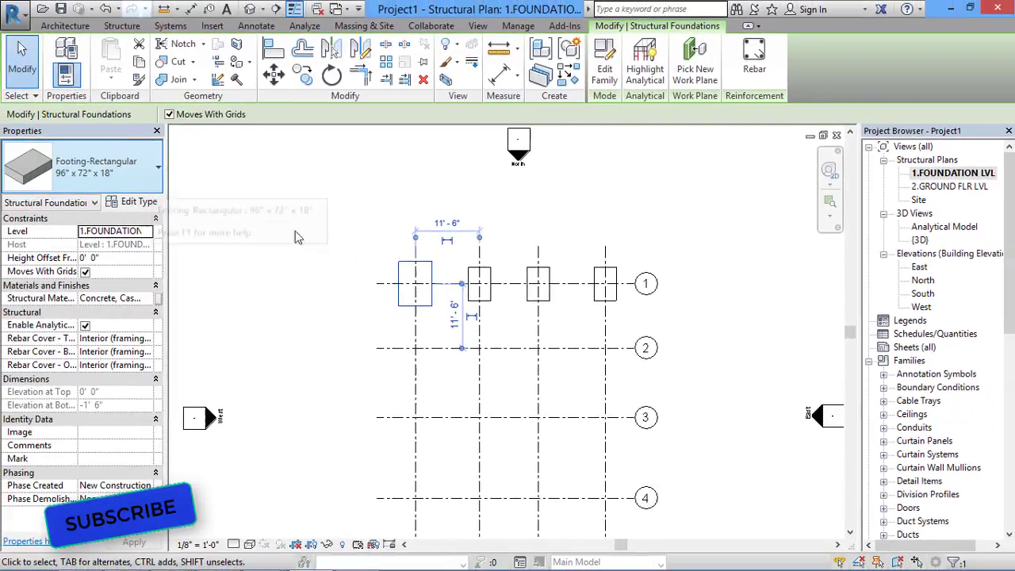
click(362, 216)
click(363, 222)
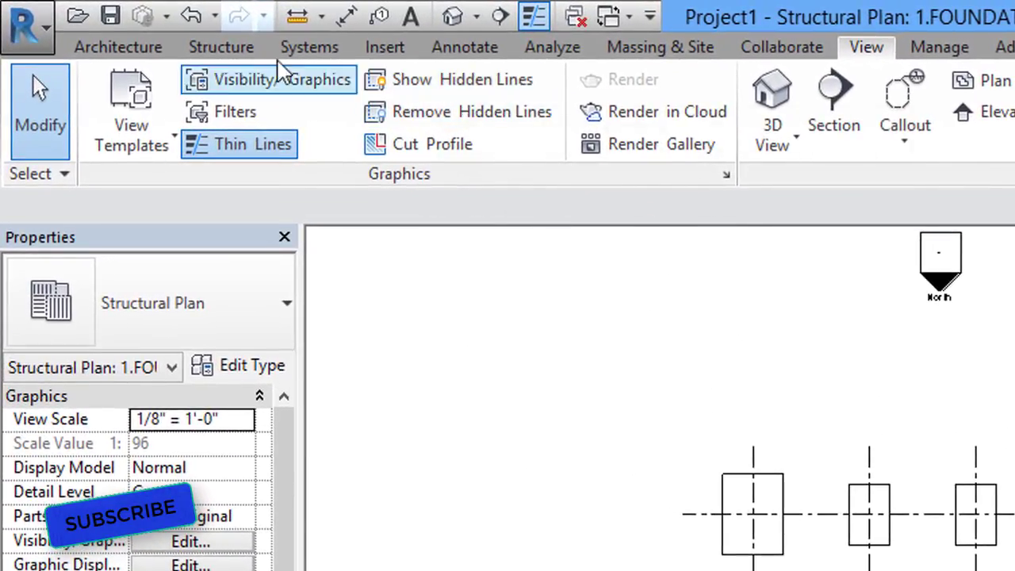
Start placing an isolated foundation and browse the US Imperial family library to the Footing-Rectangular file in the Structural Foundations folder.
click(252, 53)
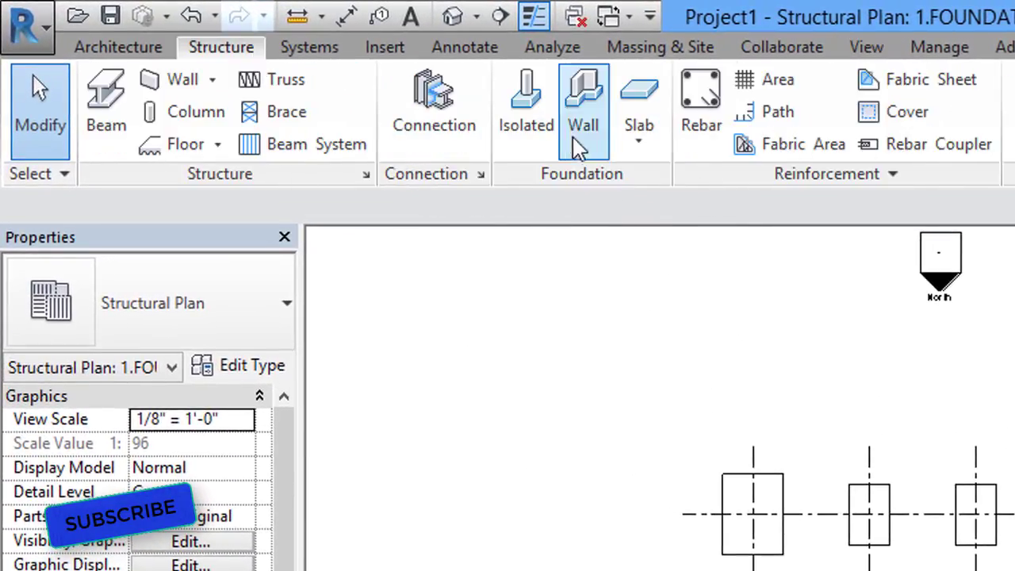
click(527, 125)
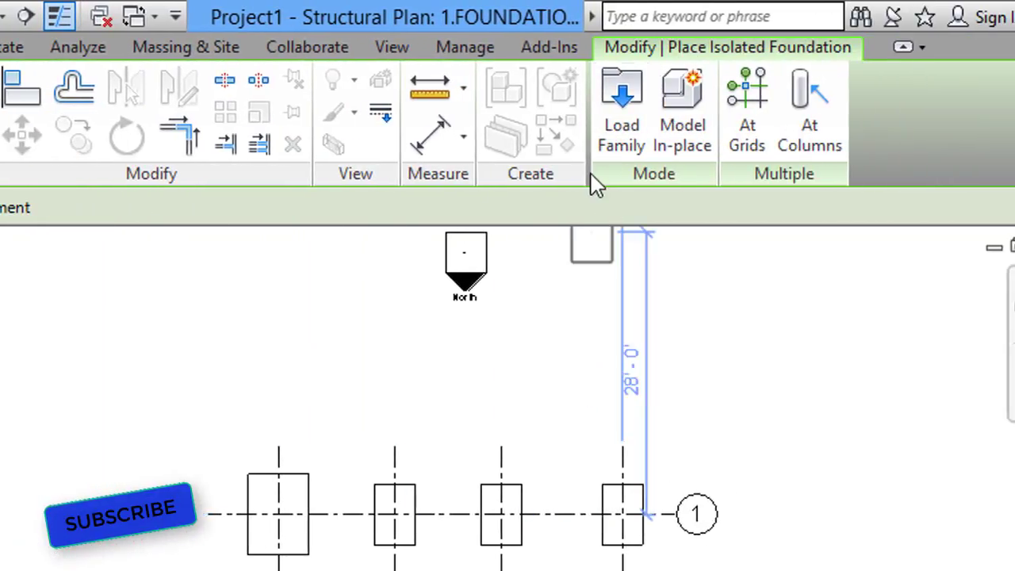
click(638, 150)
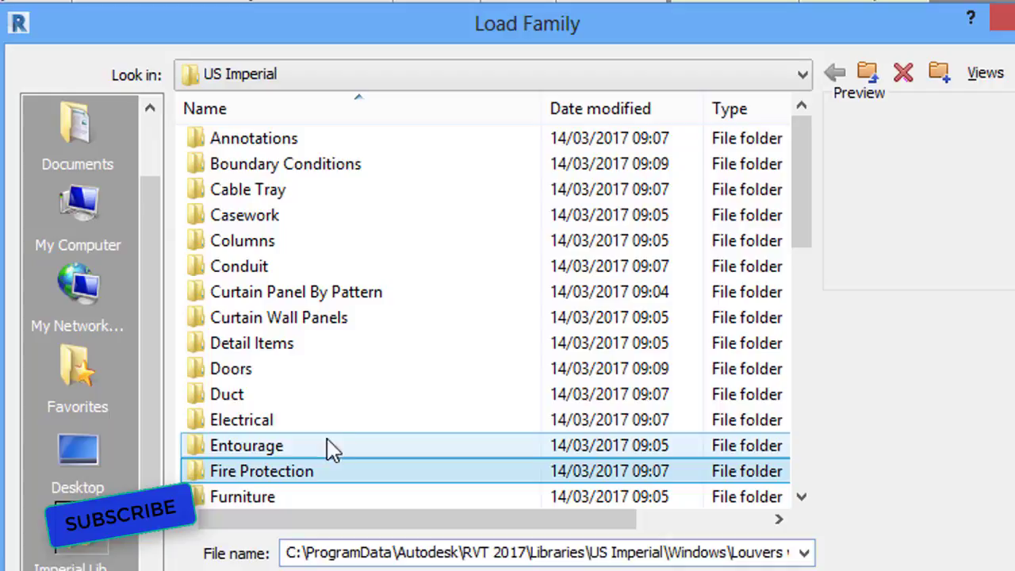
scroll(328, 444, down, 8)
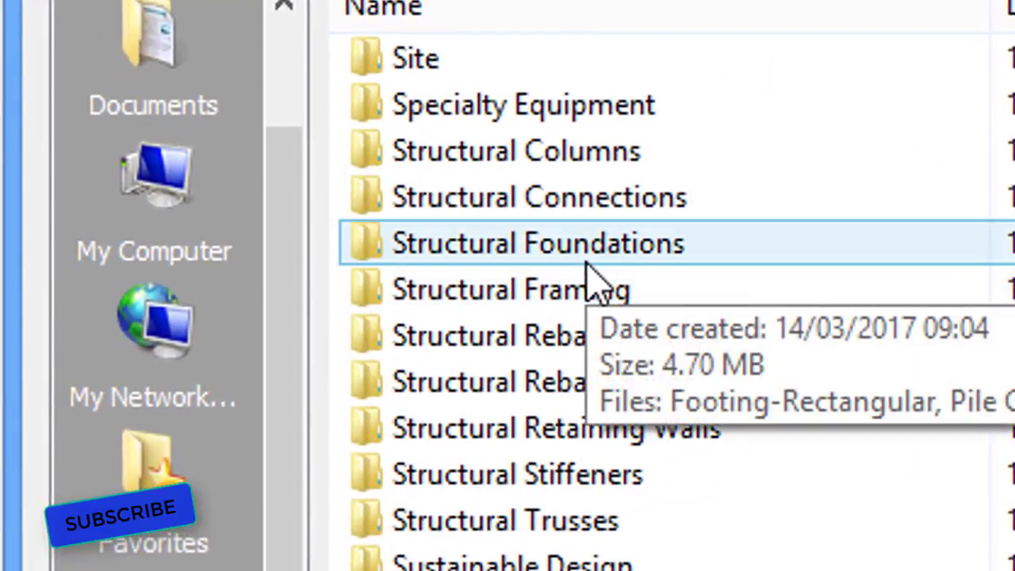
double_click(584, 248)
click(485, 53)
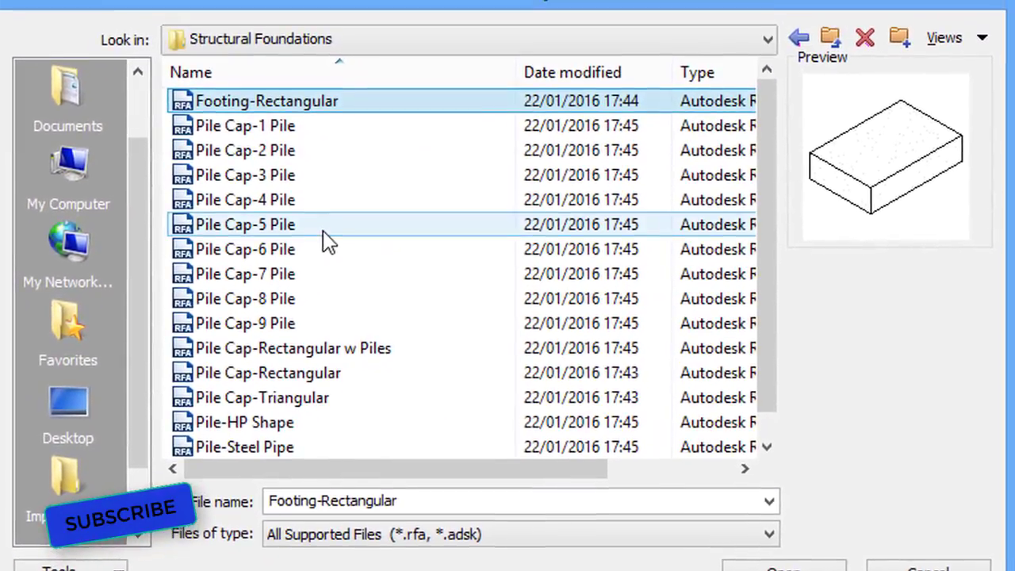
Compare the previews of the pile cap families and load the Pile Cap-6 Pile family into the project.
key(Down)
key(Down)
key(Down)
key(Down)
key(Down)
key(Down)
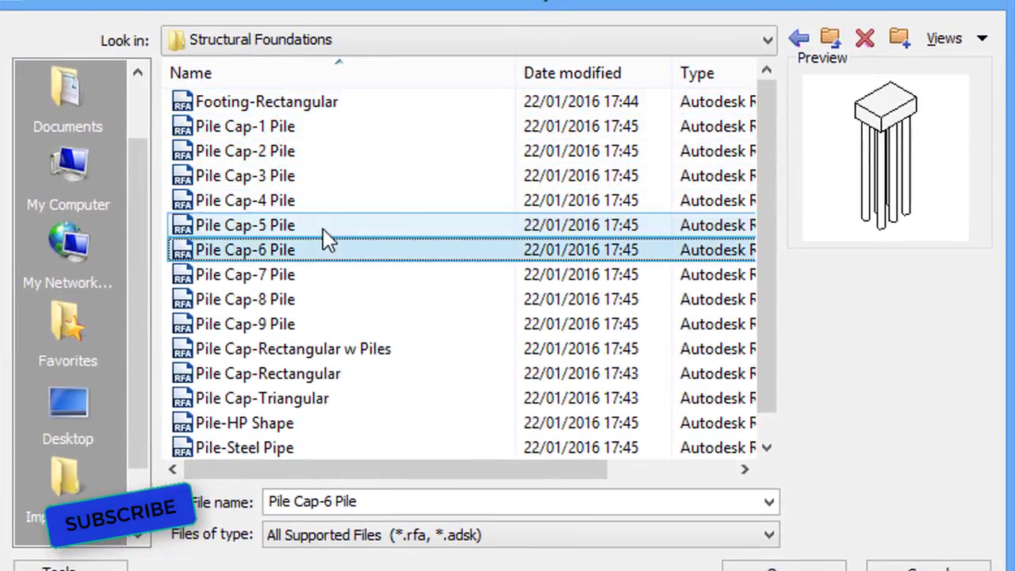
key(Down)
key(Down)
key(Up)
key(Down)
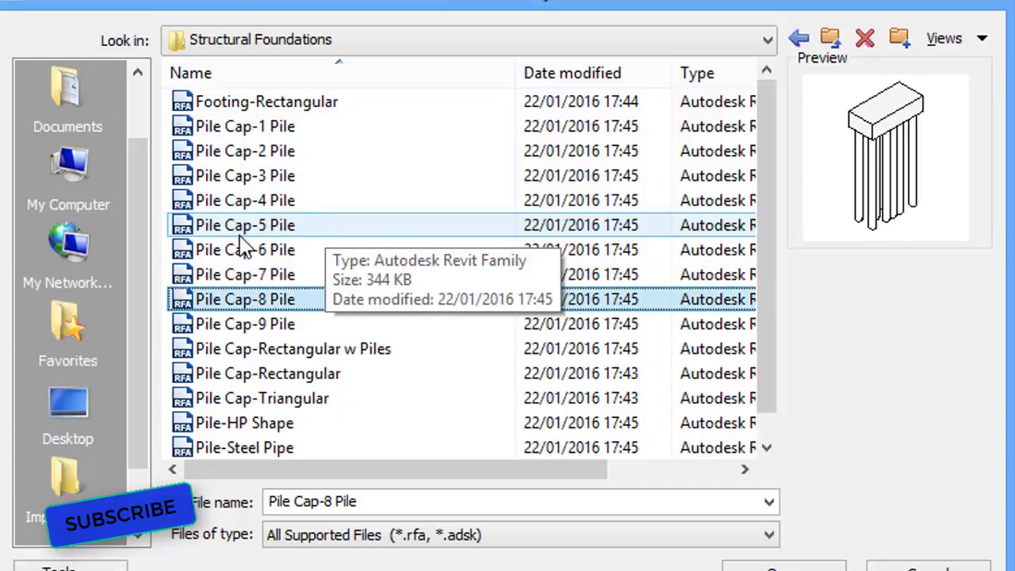
click(302, 226)
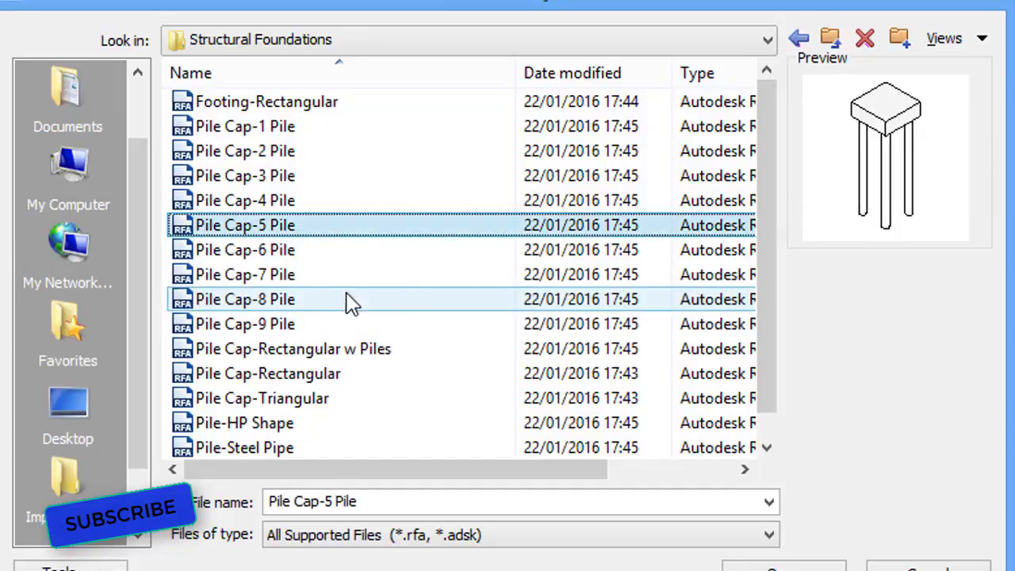
click(303, 252)
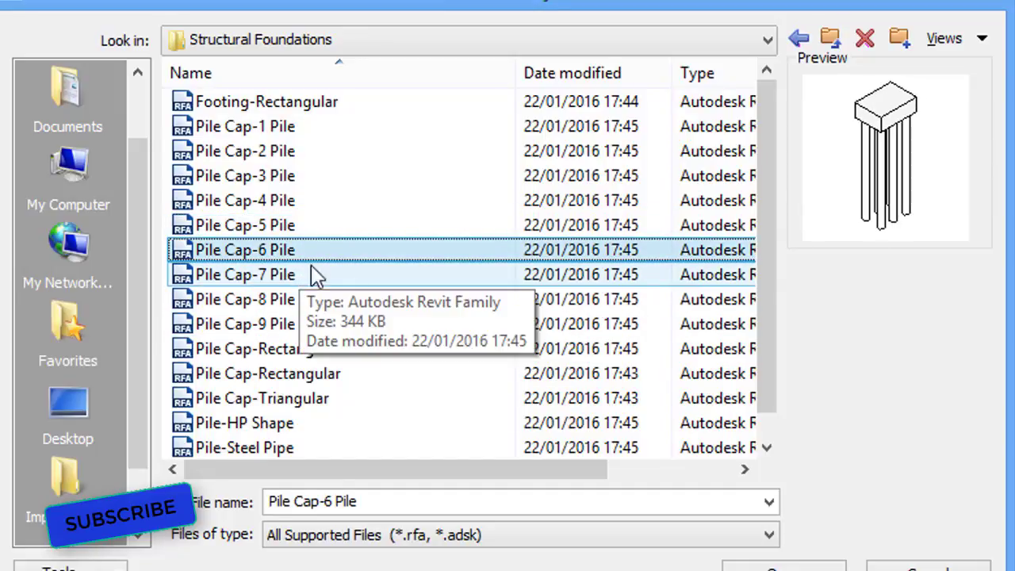
click(784, 565)
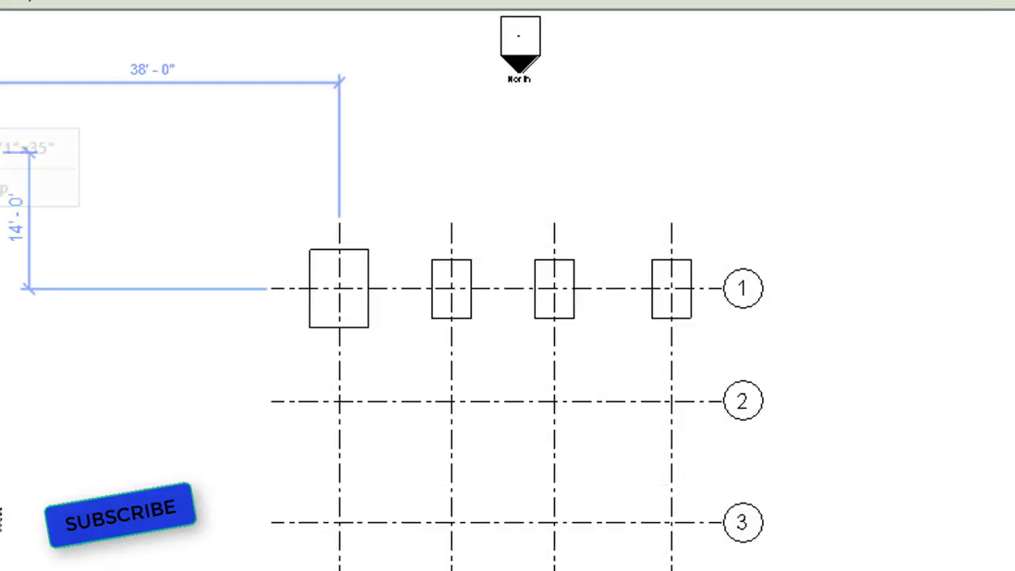
Place the six-pile cap at the intersection of grids A and 2, and end the placement command.
scroll(362, 437, up, 4)
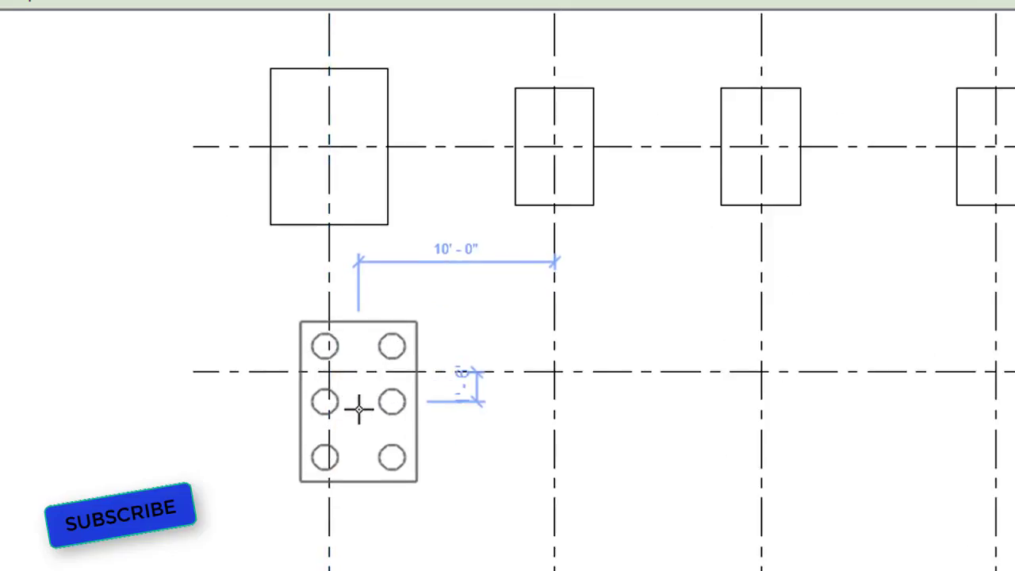
scroll(357, 407, down, 3)
click(341, 387)
right_click(429, 164)
click(456, 182)
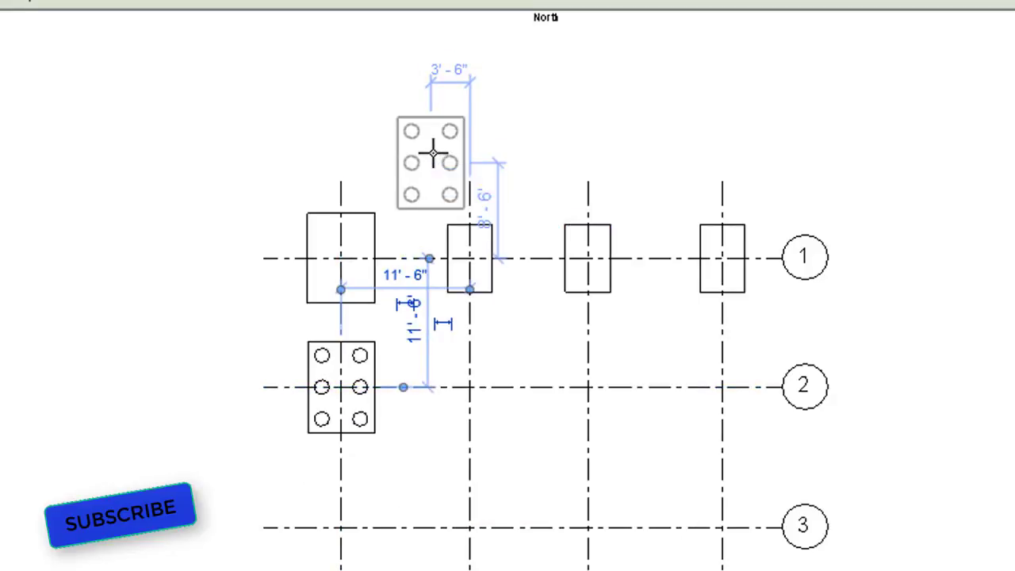
right_click(433, 152)
click(523, 170)
scroll(382, 419, up, 3)
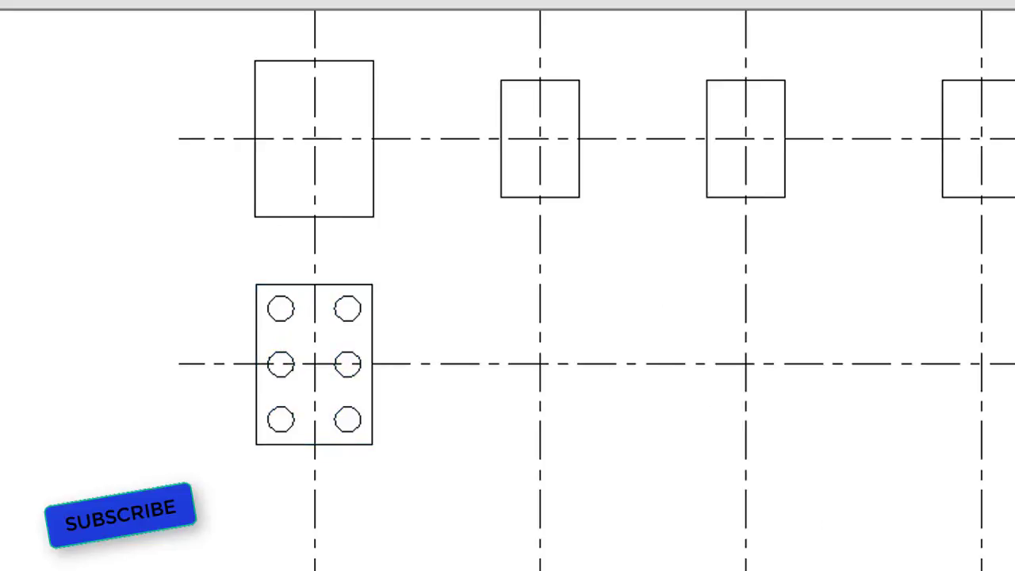
Inspect the pile cap and its piles from several angles in the 3D view, and return to the foundation plan.
key(ctrl+Tab)
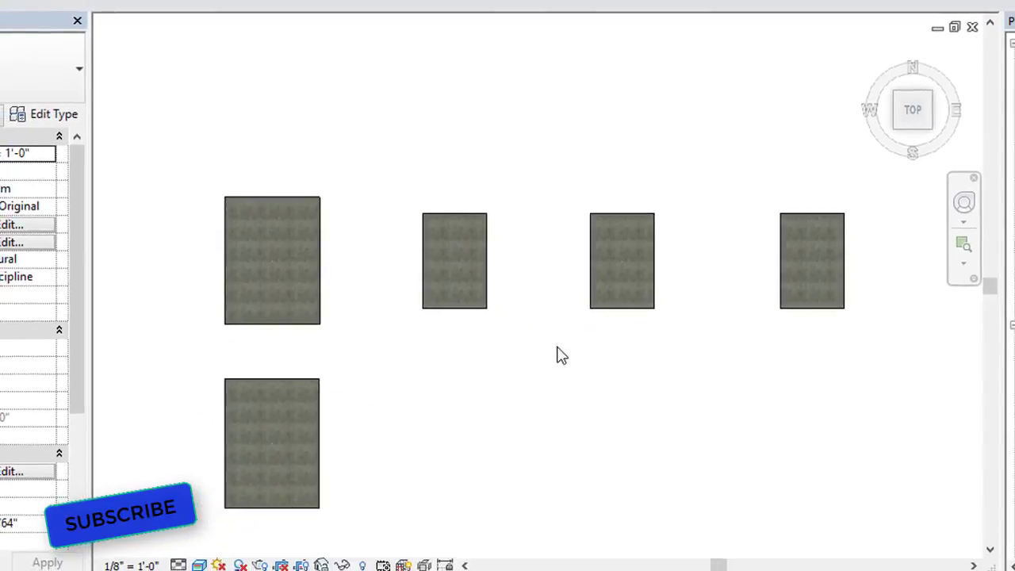
scroll(559, 354, down, 2)
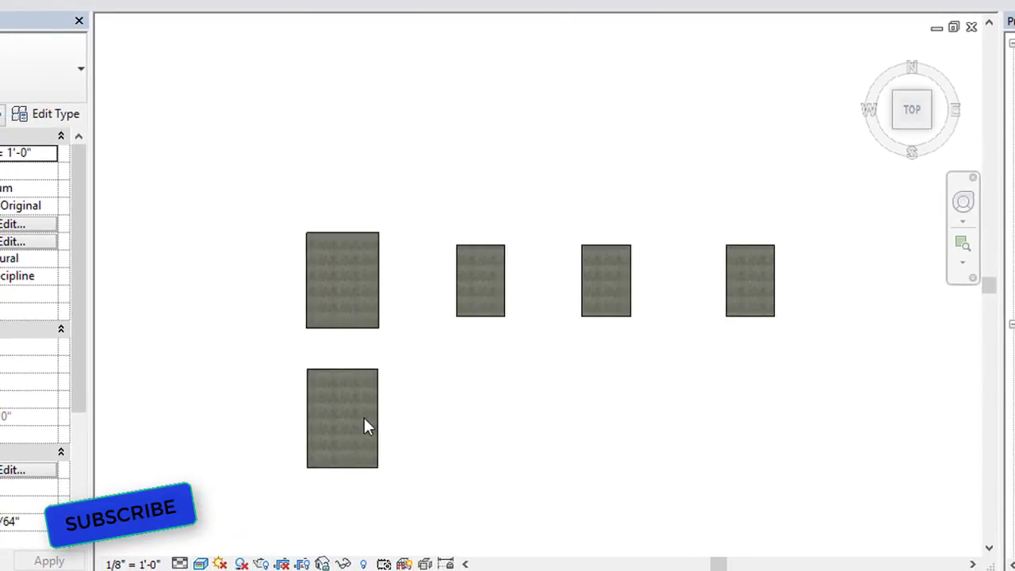
click(925, 135)
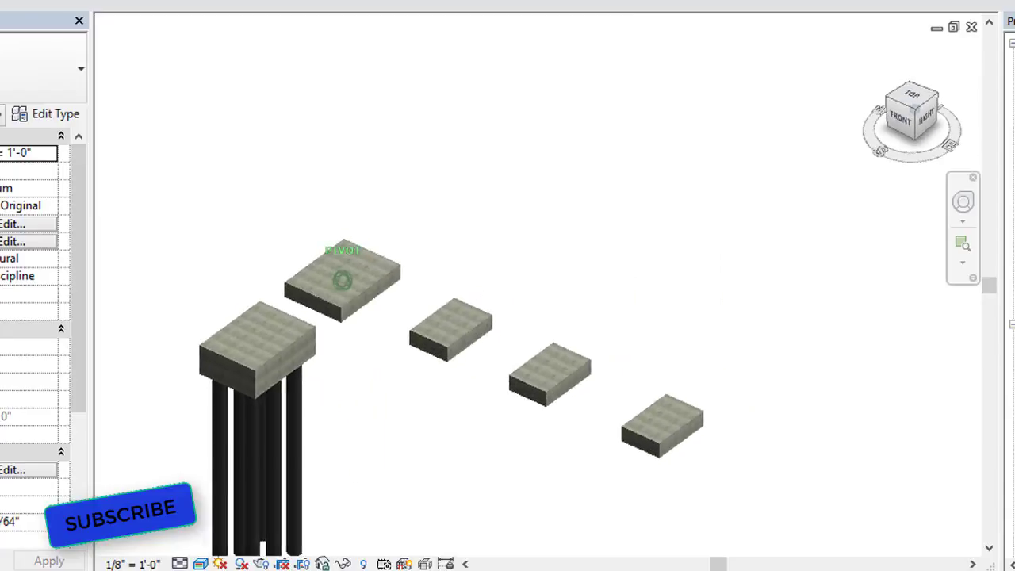
scroll(769, 237, down, 2)
click(924, 119)
mouse_move(924, 119)
mouse_down()
mouse_move(963, 130)
mouse_move(1011, 101)
mouse_up()
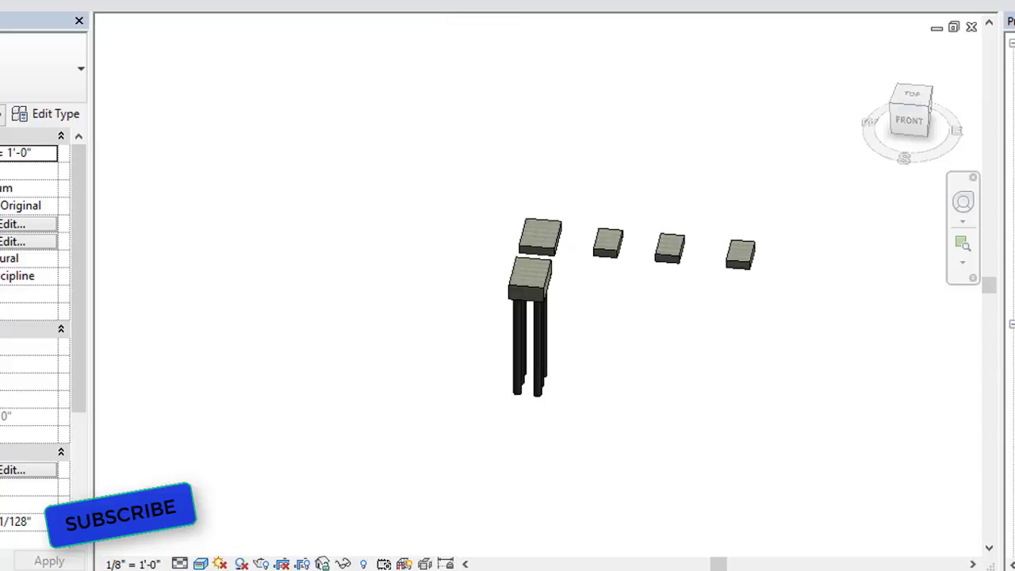
key(ctrl+Tab)
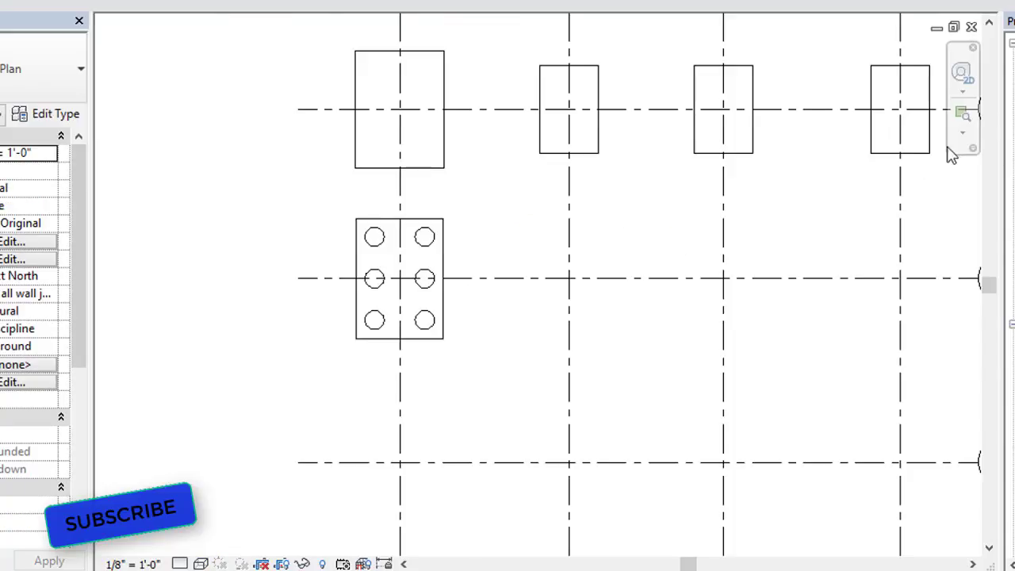
scroll(905, 163, down, 2)
middle_drag(876, 170, 714, 198)
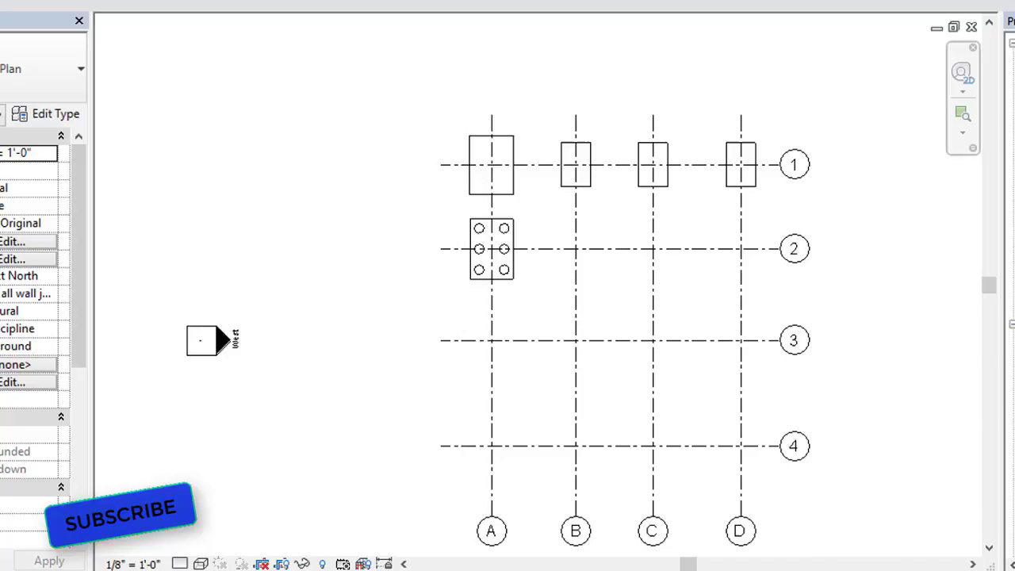